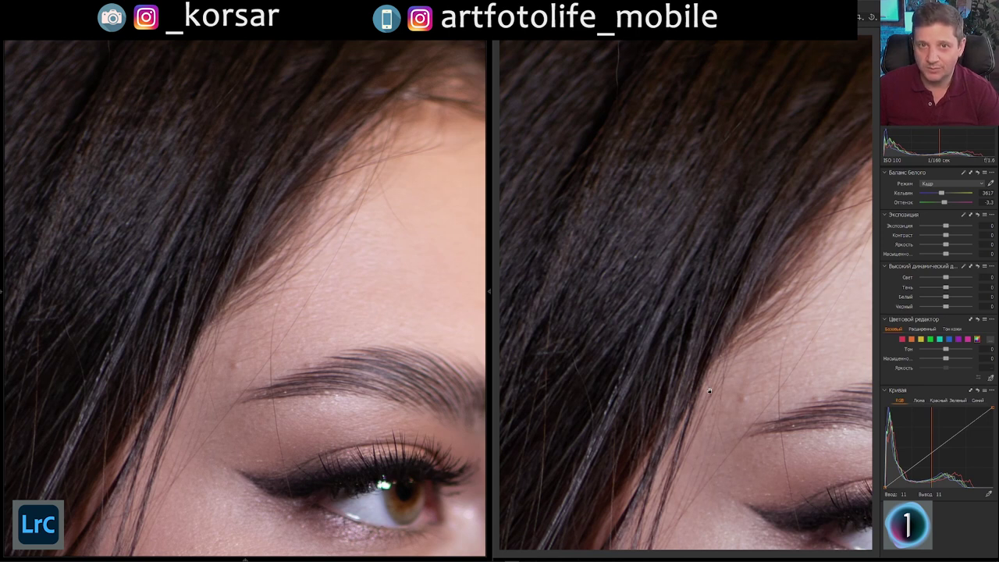
Show Lightroom's develop adjustments beside the portrait and set Capture One's white balance to 3550 K.
drag(709, 391, 660, 373)
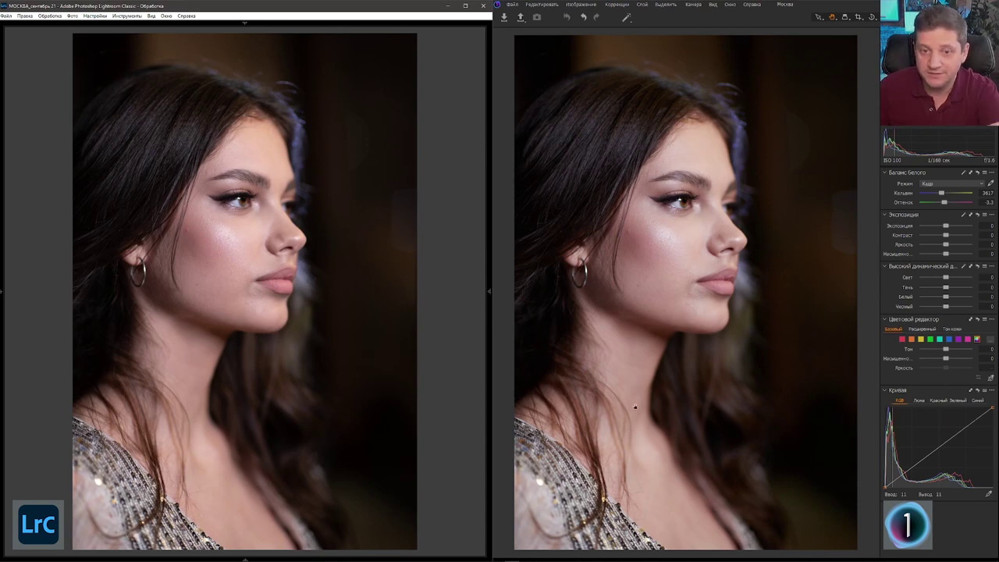
click(488, 293)
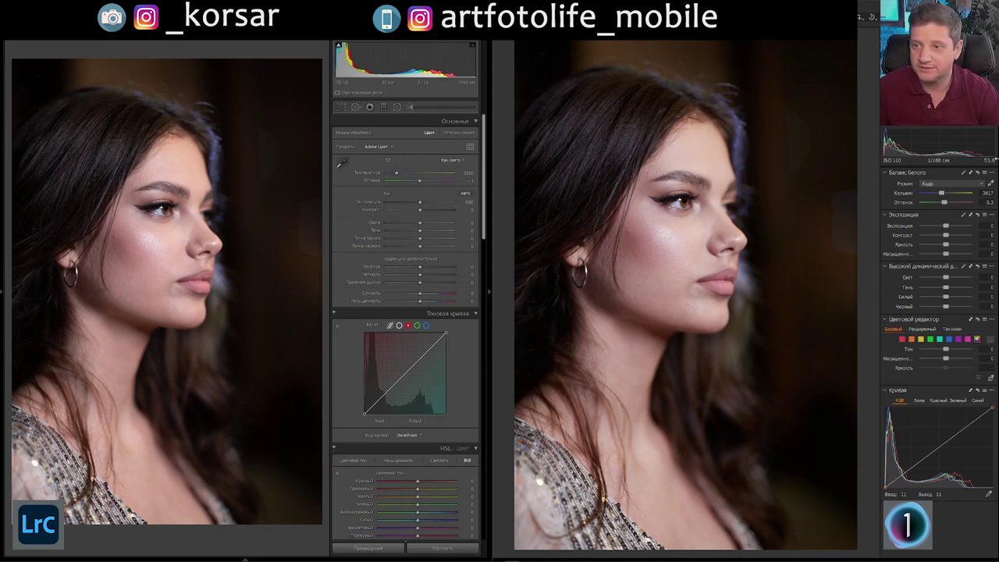
text(3550)
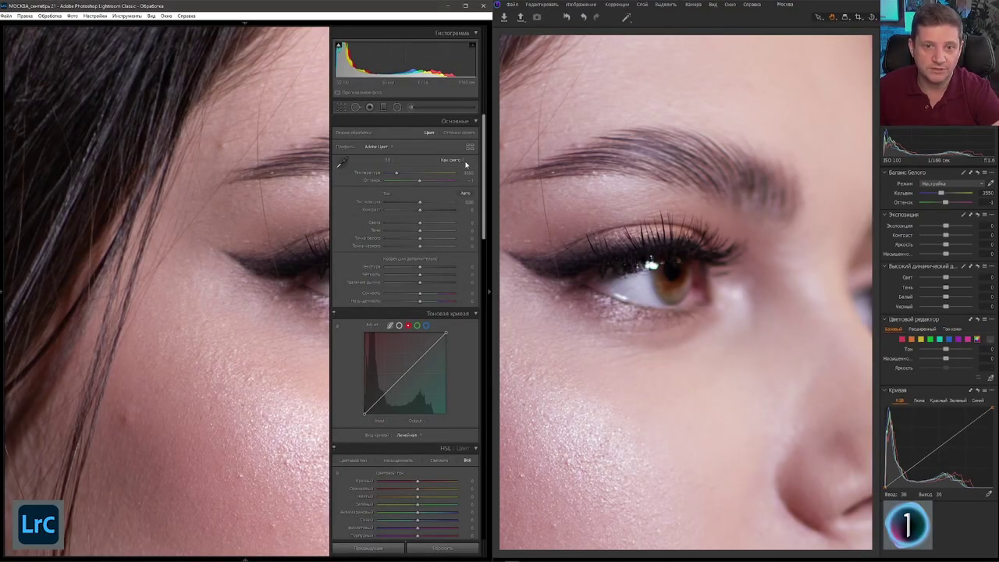
Hide Lightroom's panel and return Capture One's White Balance Mode to the shot setting (Кадр).
click(489, 291)
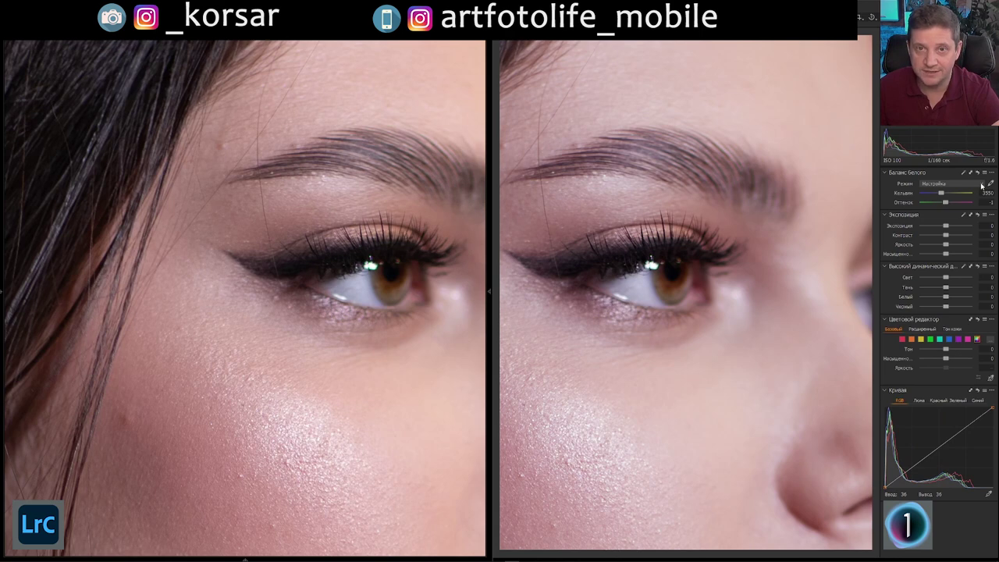
click(982, 185)
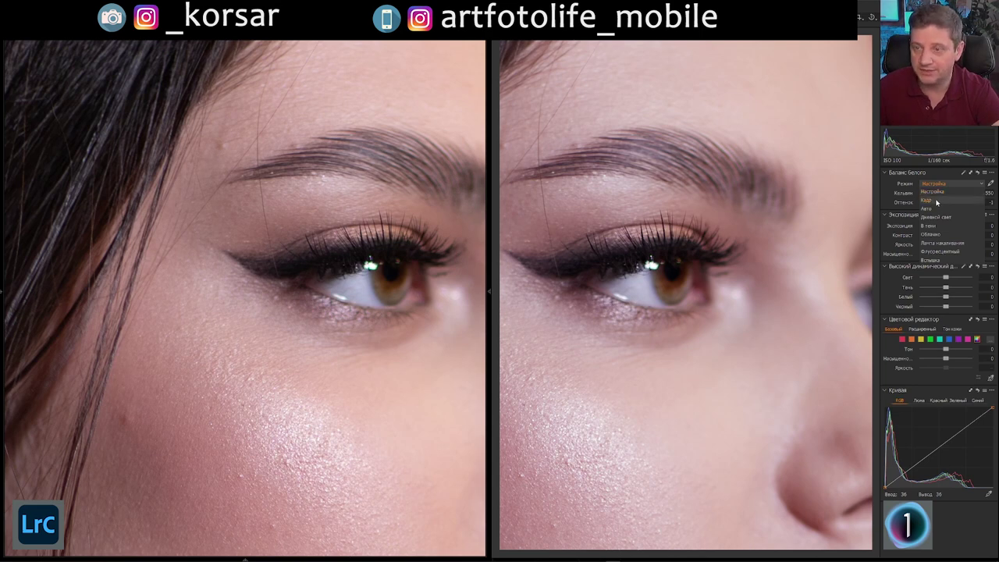
click(937, 202)
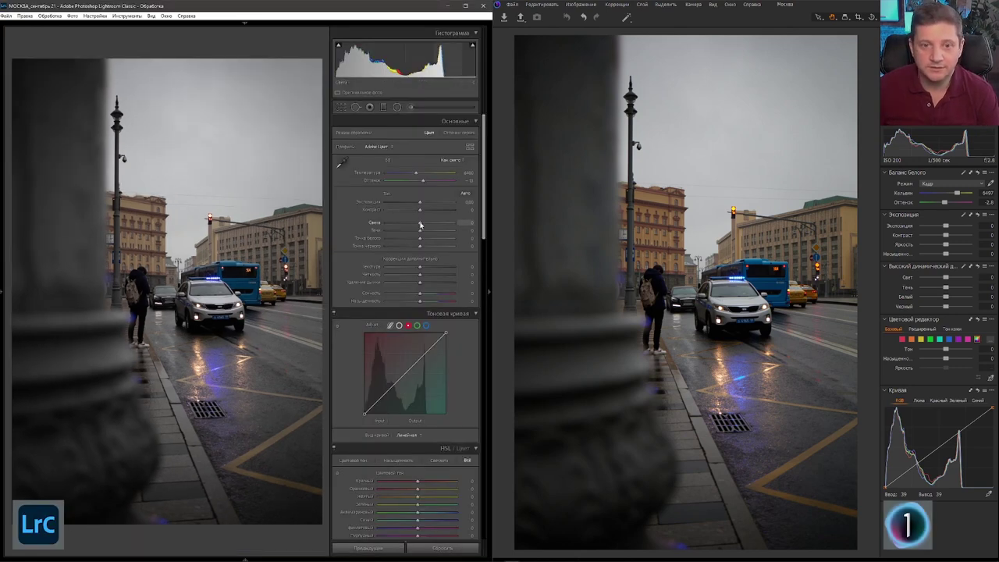
Set Lightroom's Highlights and Whites to -100 and Shadows to +100 on the street photo.
drag(417, 223, 334, 216)
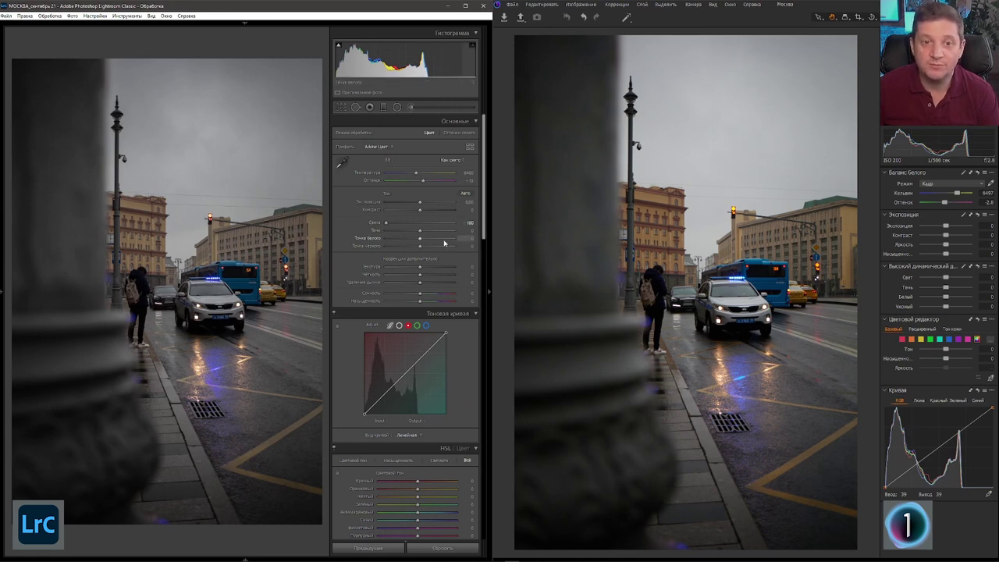
drag(419, 242, 350, 231)
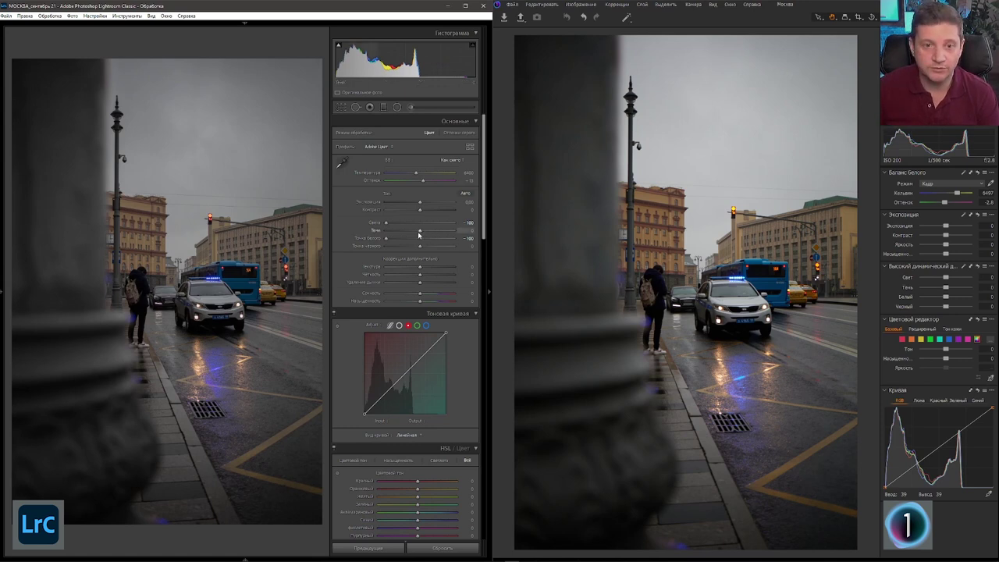
drag(420, 233, 458, 232)
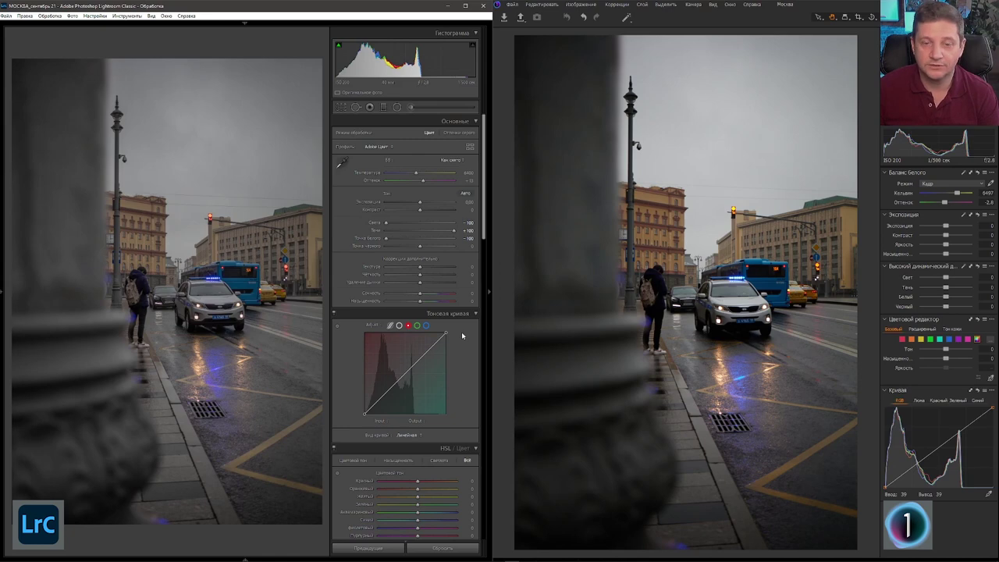
click(489, 295)
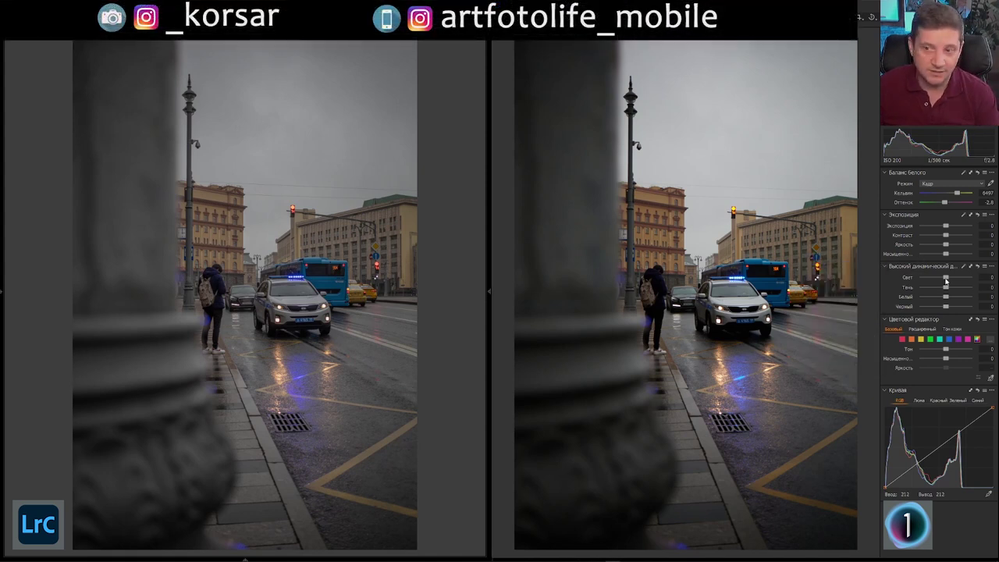
In Capture One's High Dynamic Range, set Highlight and White to -100 and Shadow to +100.
drag(946, 277, 890, 277)
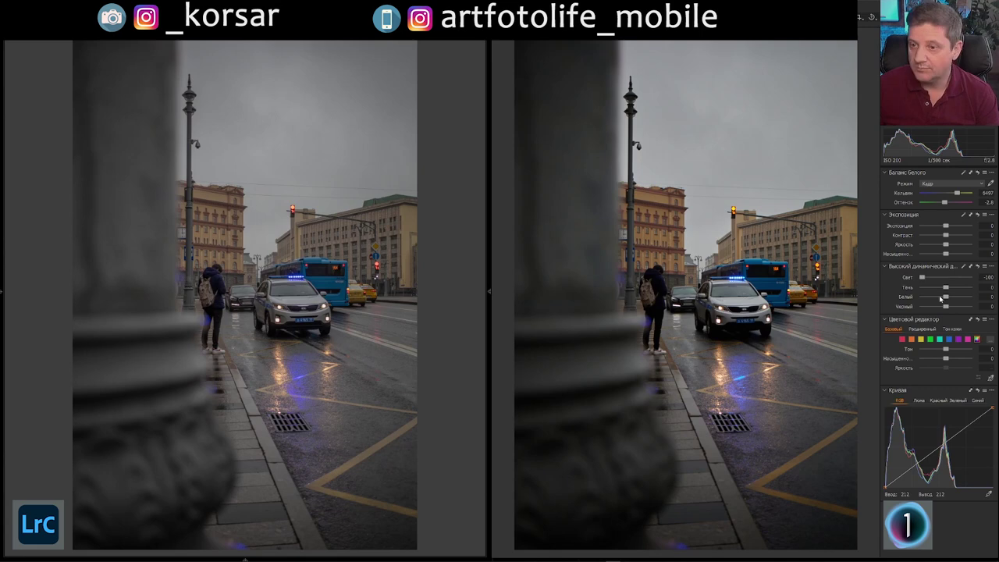
drag(945, 296, 881, 303)
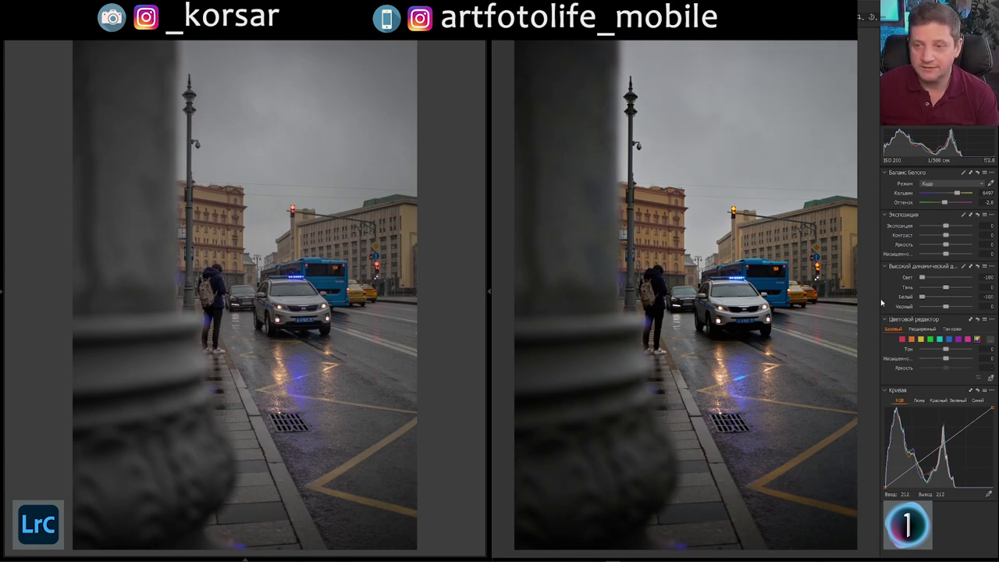
drag(946, 289, 969, 287)
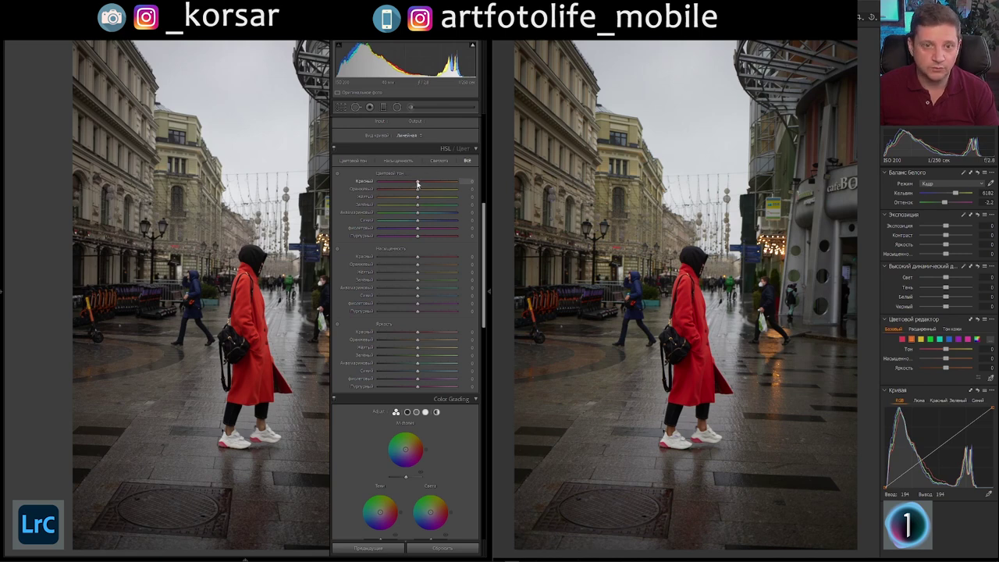
Set Lightroom's HSL Red and Orange Hue to -100 and their Saturation to +100.
drag(417, 181, 349, 182)
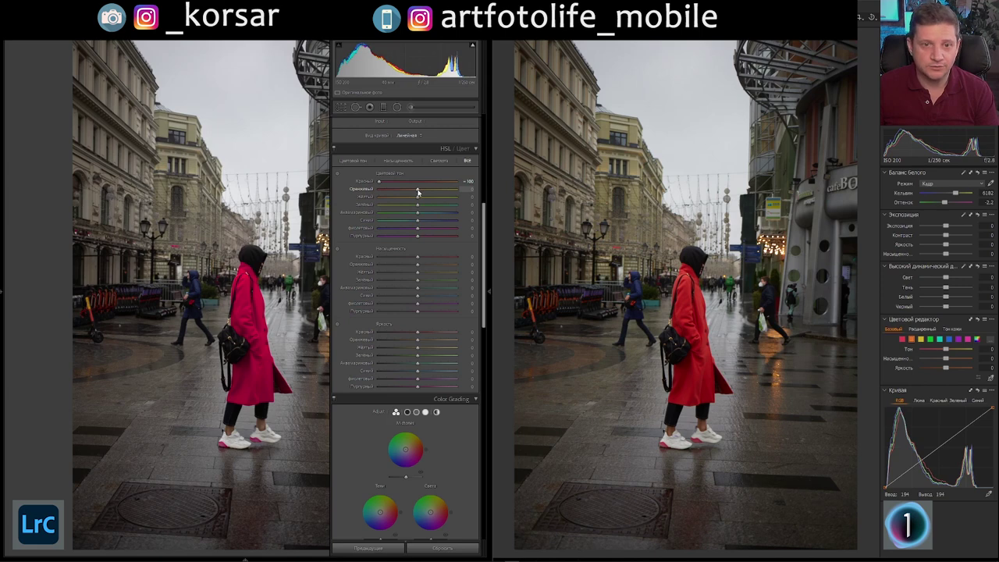
drag(417, 190, 377, 190)
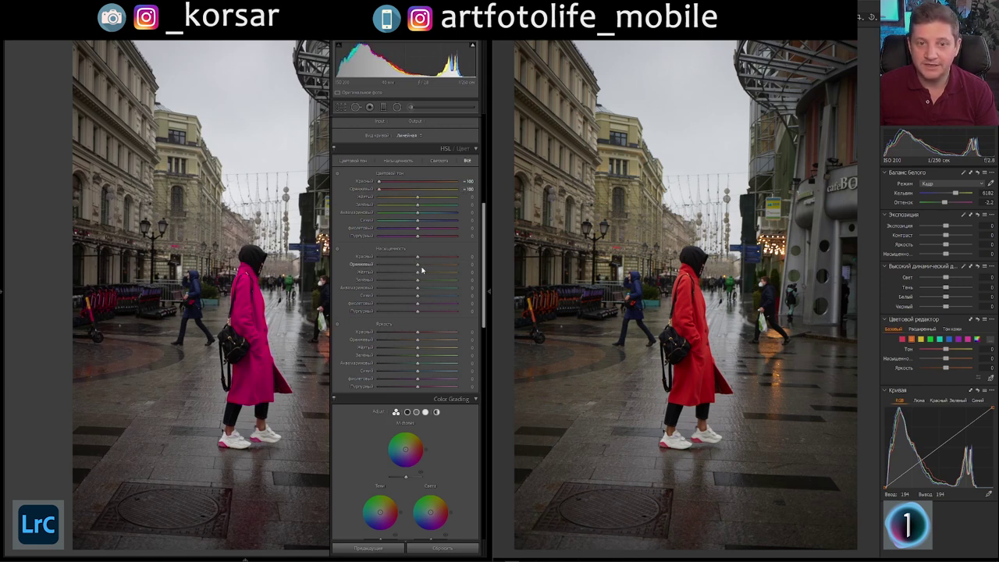
drag(418, 259, 469, 266)
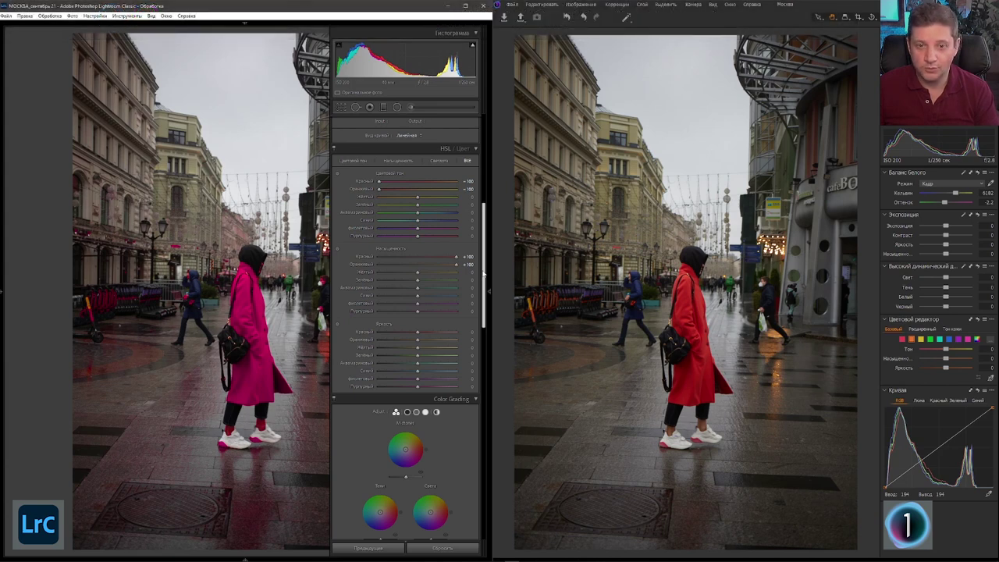
click(487, 293)
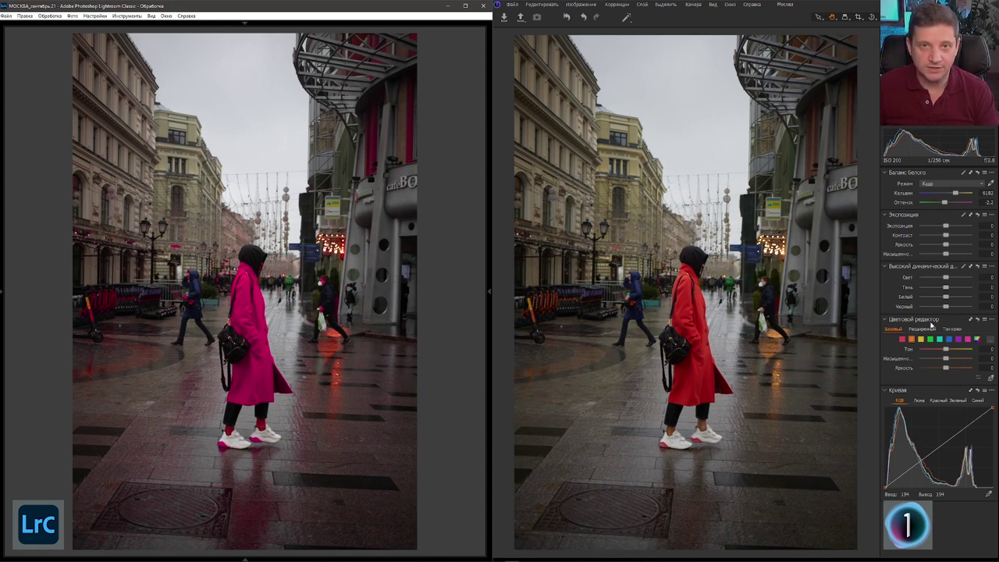
In Capture One's Color Editor, shift two colour ranges' hue to -30 and saturation to 80.
click(901, 340)
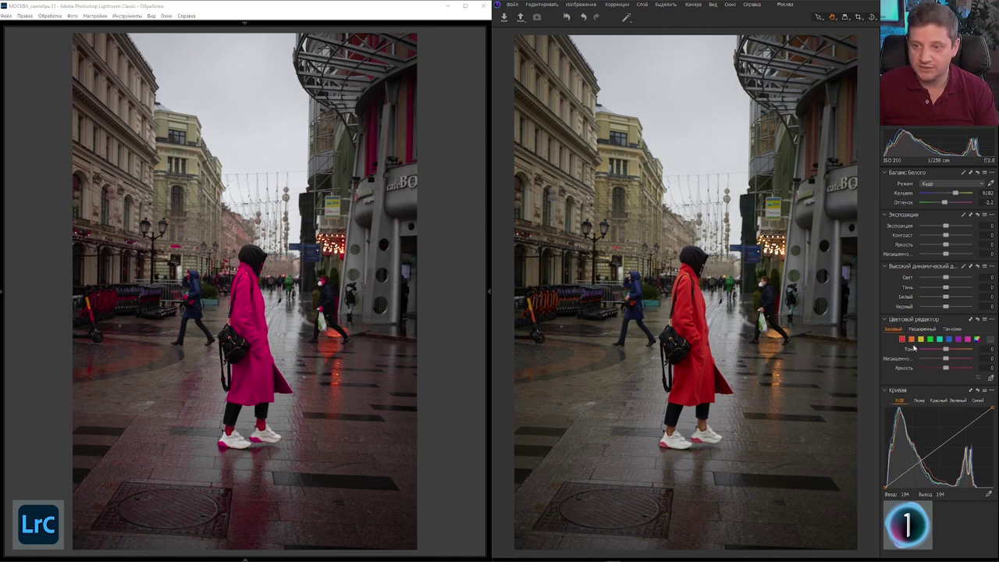
mouse_move(945, 349)
mouse_down()
mouse_move(922, 349)
mouse_move(969, 358)
mouse_up()
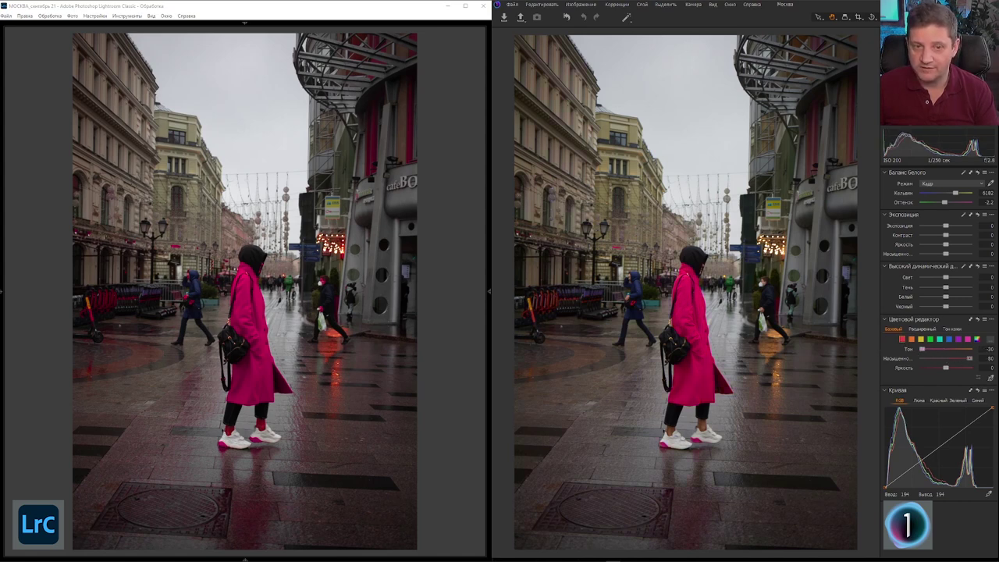
click(911, 341)
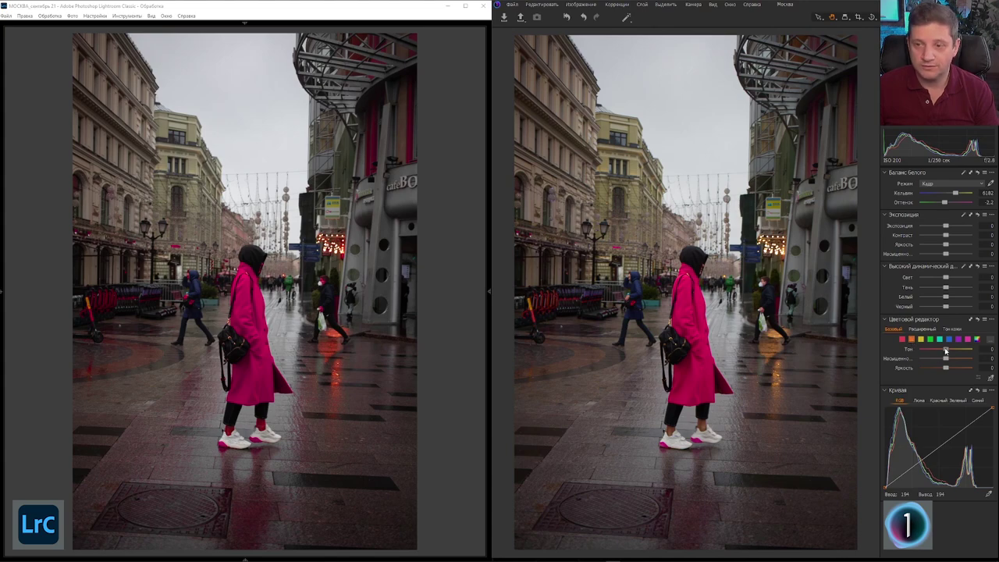
drag(945, 352, 869, 349)
drag(946, 360, 969, 360)
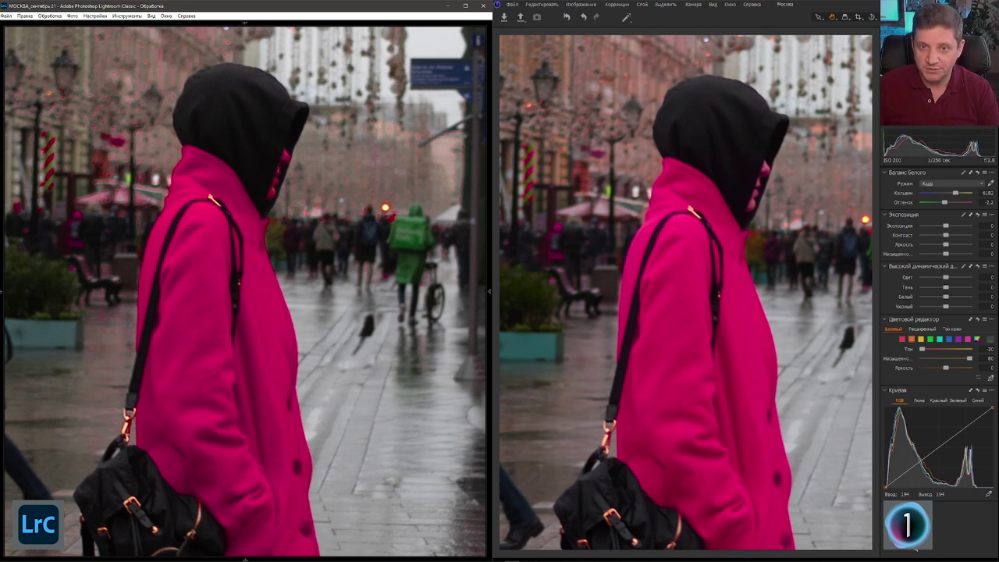
Drag Lightroom's Red Hue to the far right to turn the coat orange; reset Capture One's hue.
click(489, 293)
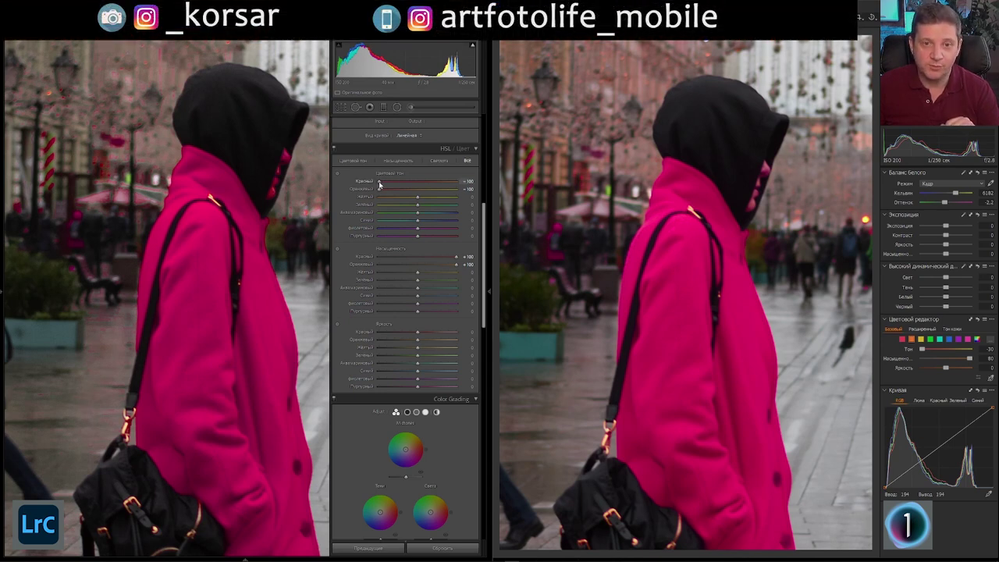
drag(379, 184, 468, 187)
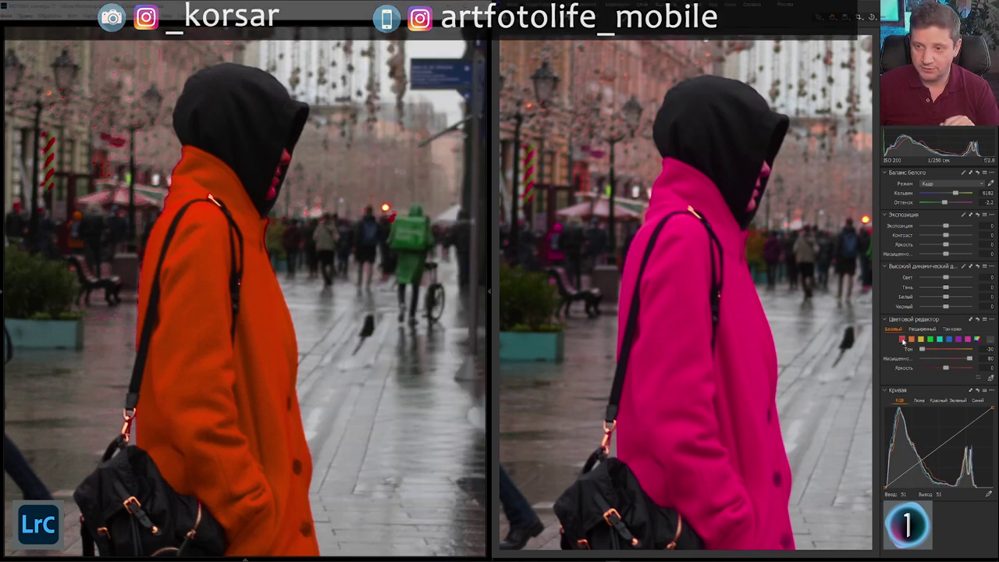
double_click(923, 351)
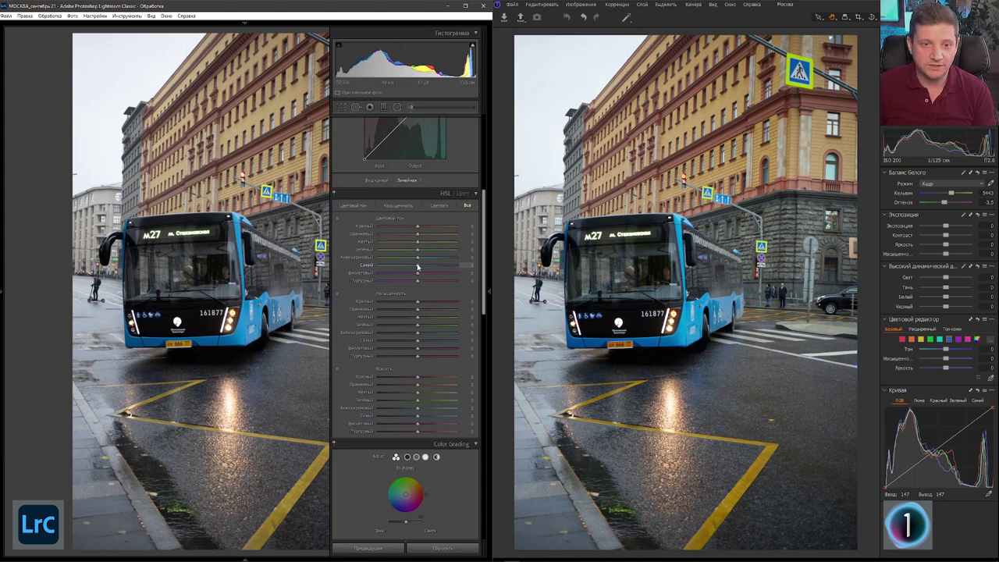
Set Lightroom's Blue Hue to -100 and Blue Saturation to +100, turning the bus teal.
drag(418, 266, 377, 267)
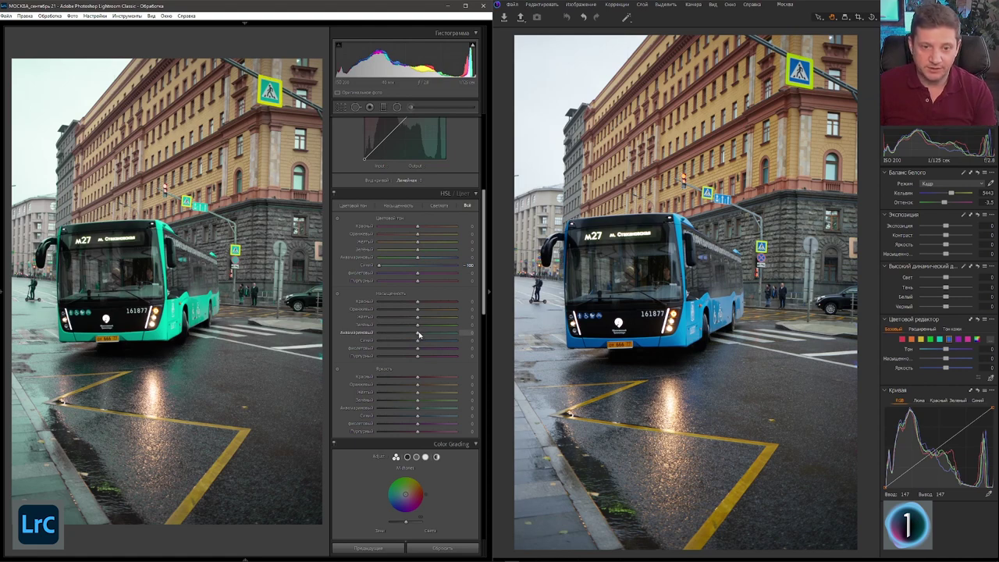
drag(418, 345, 469, 345)
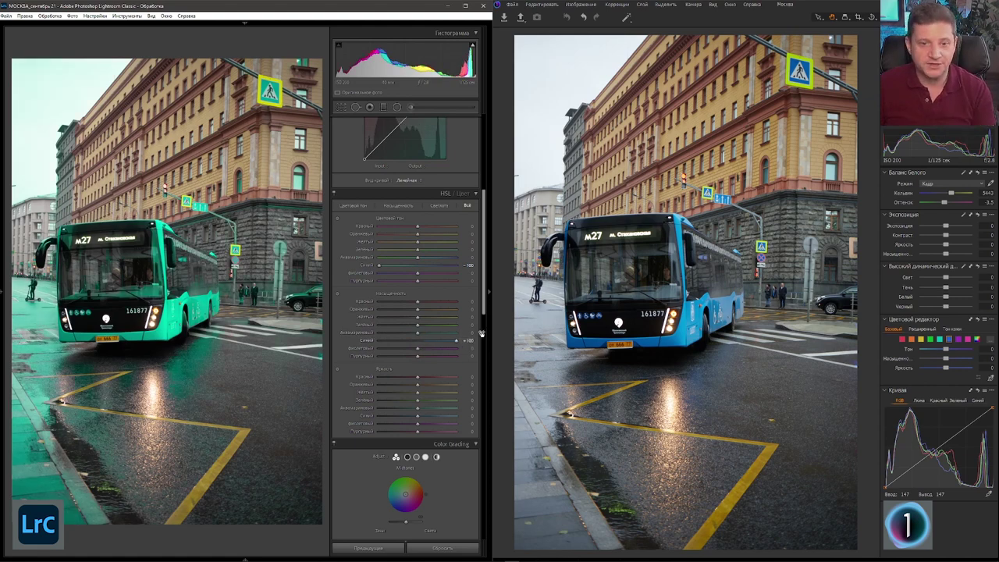
click(490, 296)
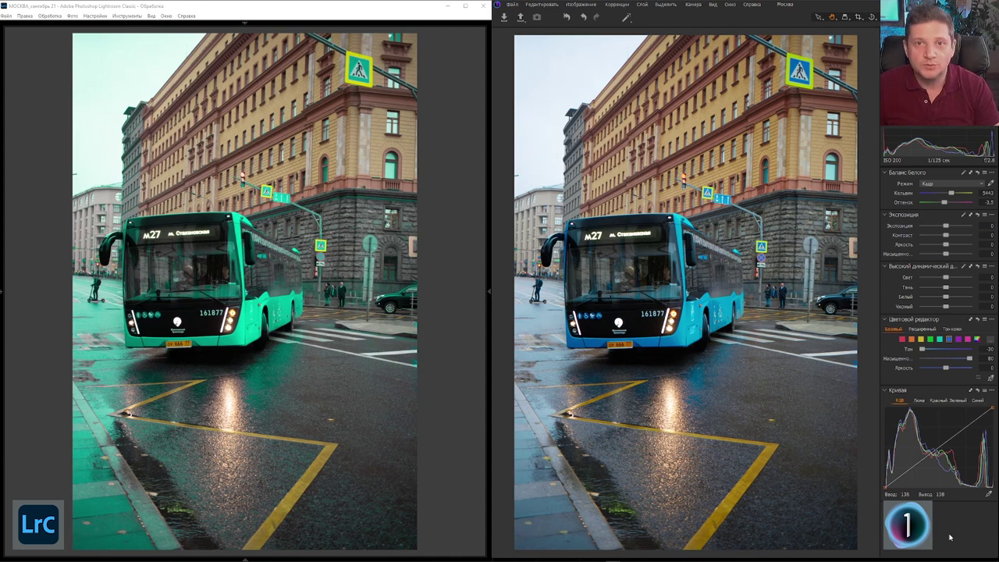
click(940, 340)
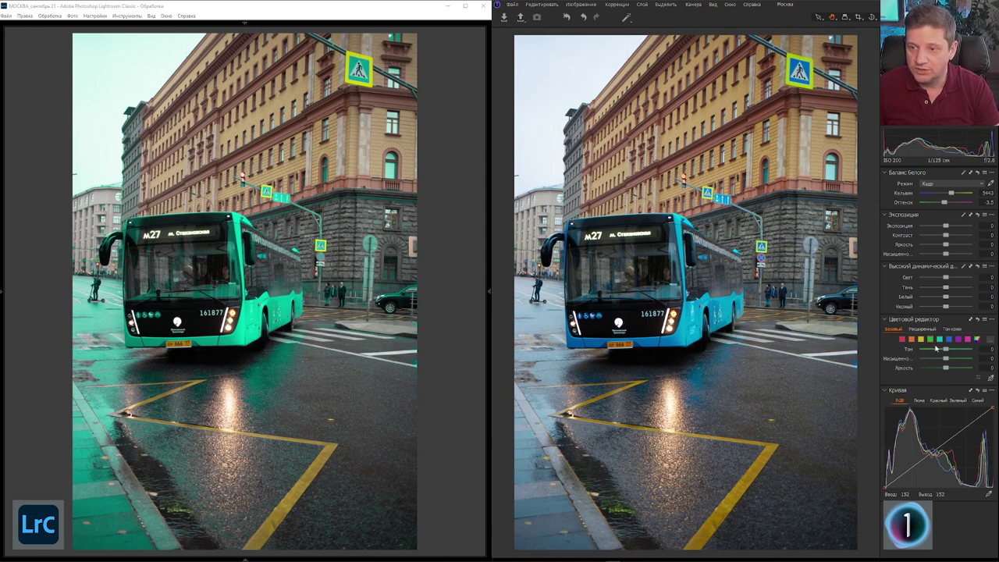
drag(945, 350, 934, 351)
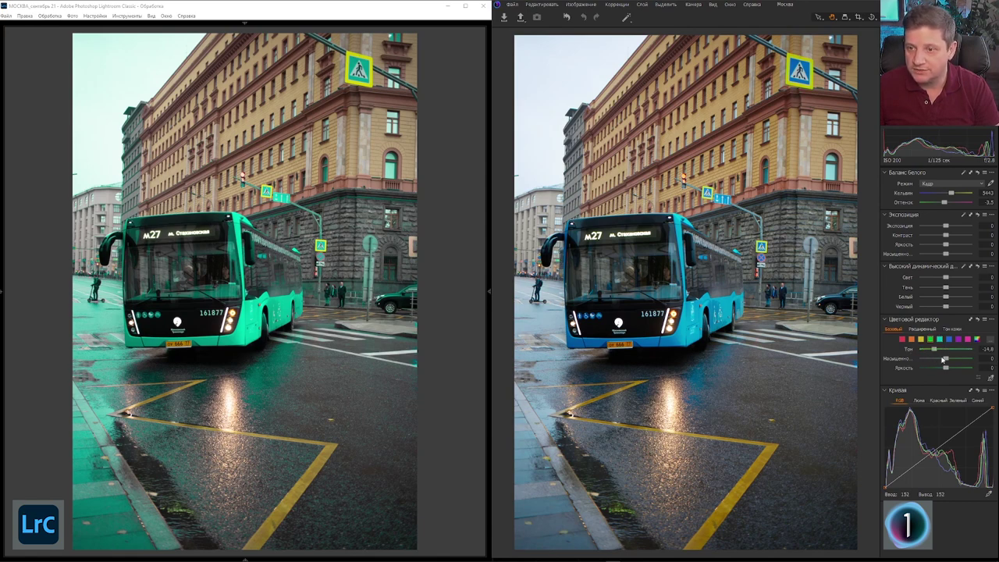
double_click(936, 351)
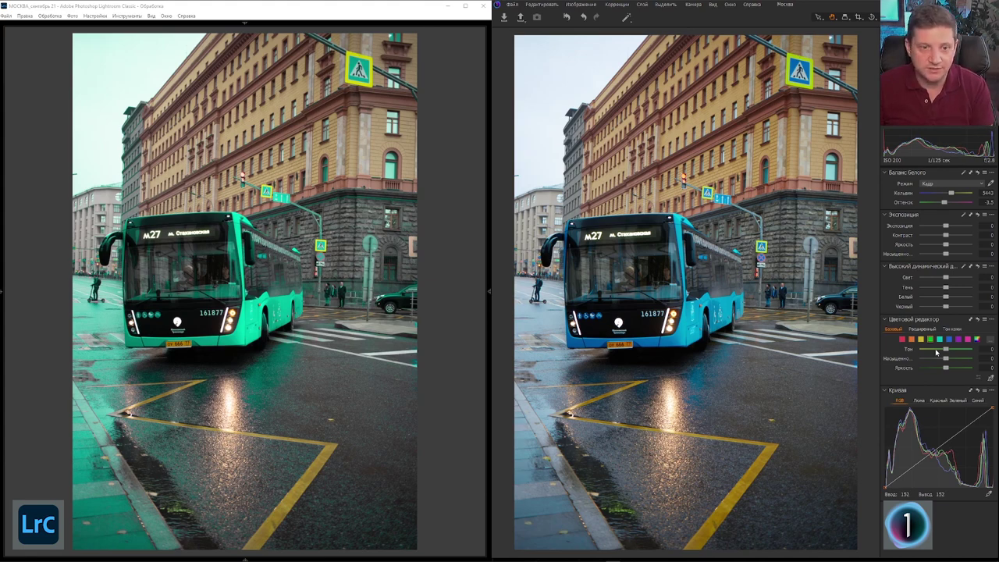
click(949, 338)
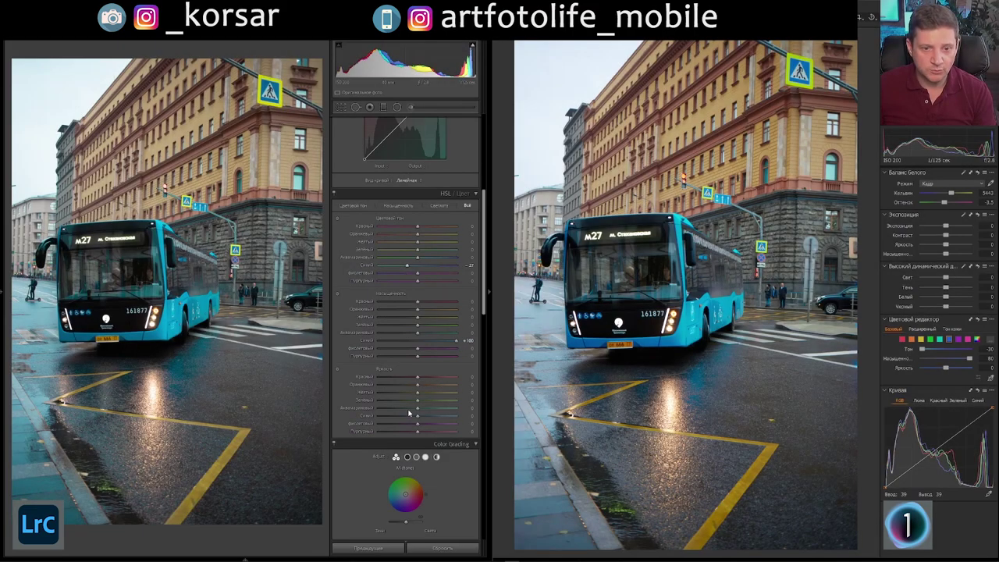
Raise Lightroom's Blue Luminance to +16 and hide the adjustments panel.
drag(418, 419, 424, 416)
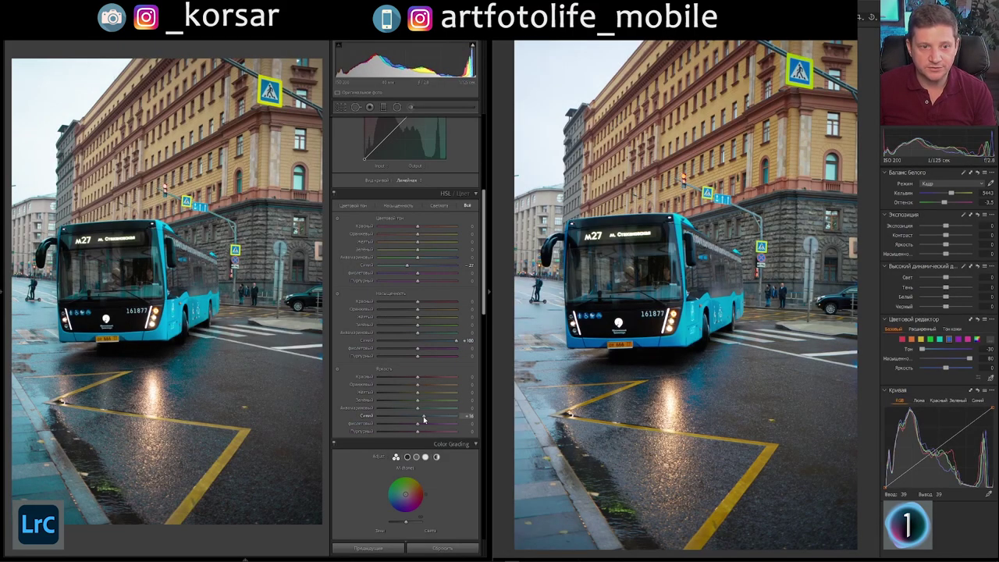
click(488, 294)
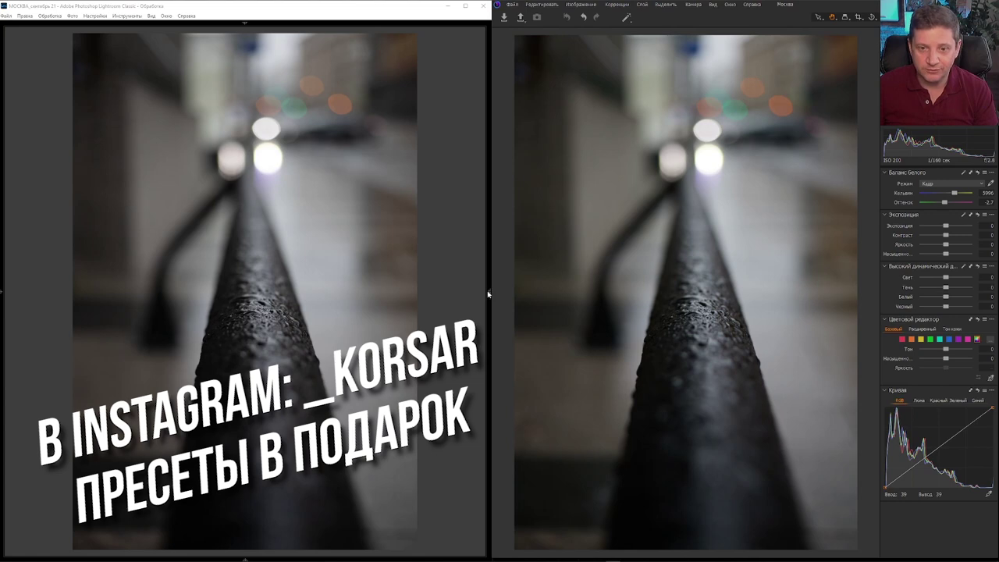
Show Lightroom's develop adjustments, including Tone Curve, beside the railing photo.
click(487, 293)
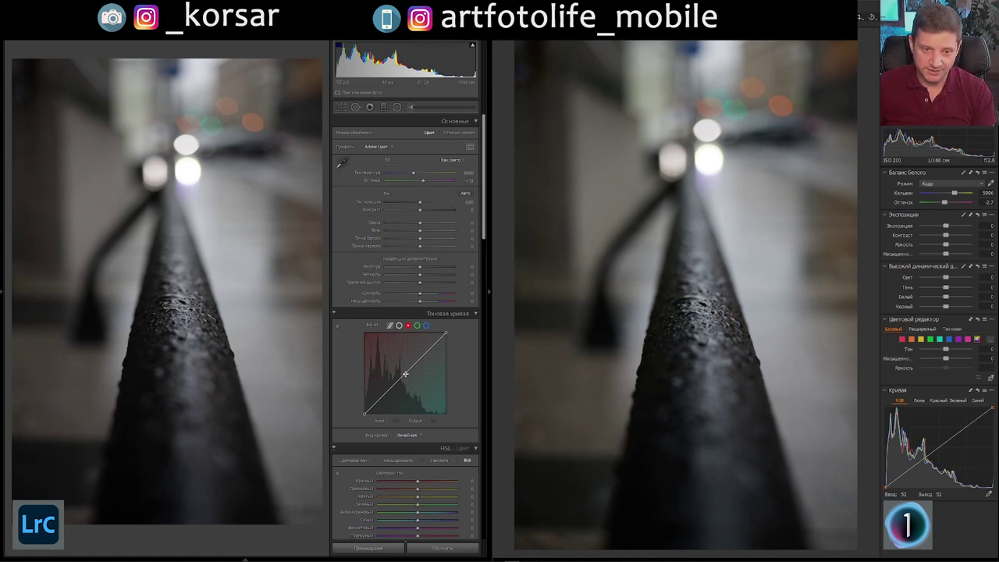
Tint the railing photo red, then cyan, with red-channel curves, then remove Capture One's red point.
drag(405, 374, 363, 331)
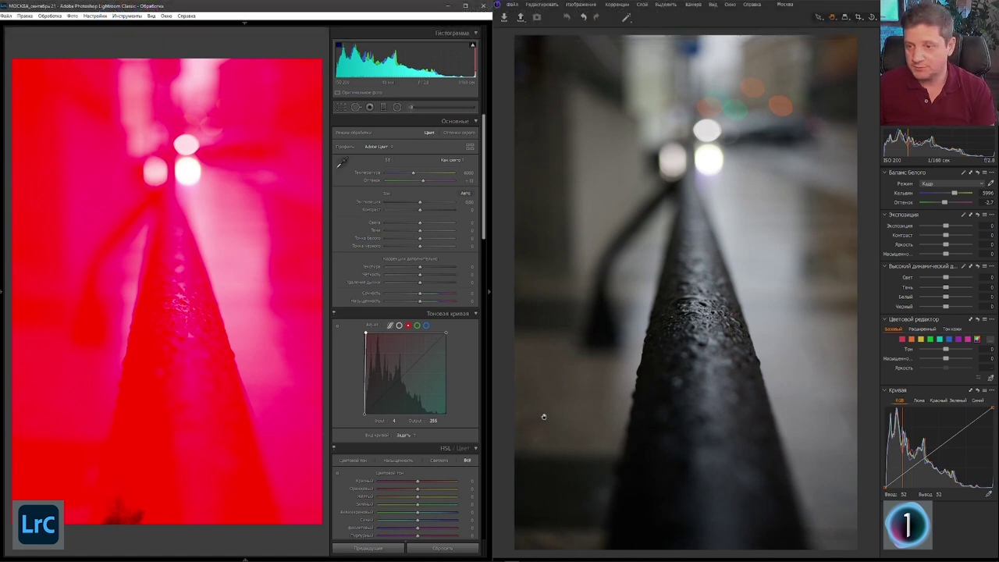
click(938, 401)
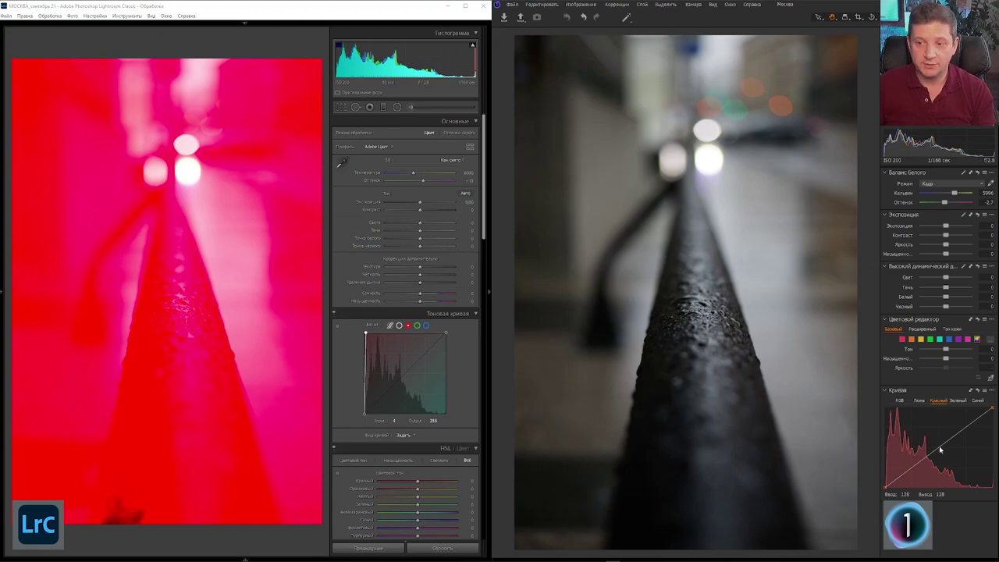
drag(940, 450, 929, 425)
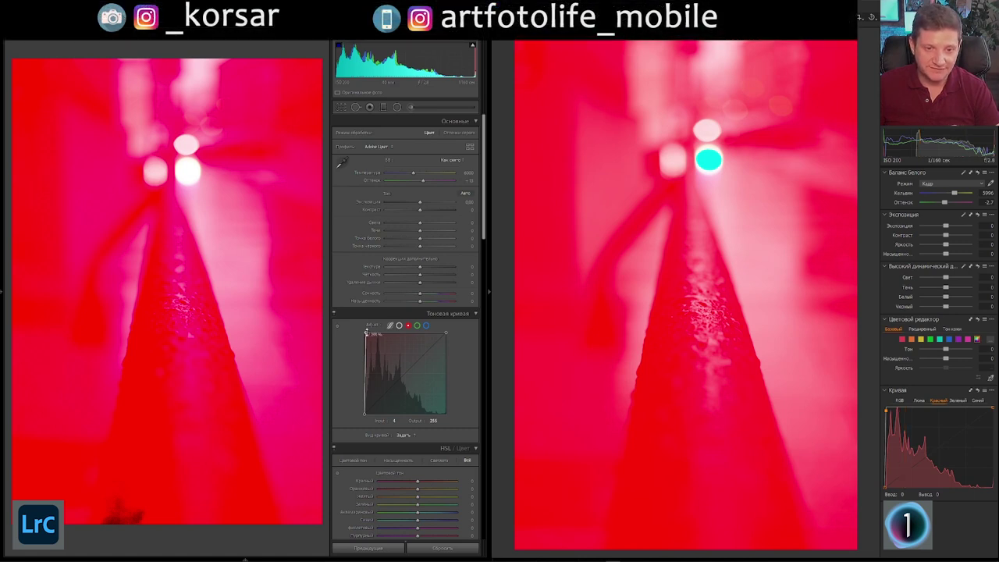
drag(366, 332, 451, 421)
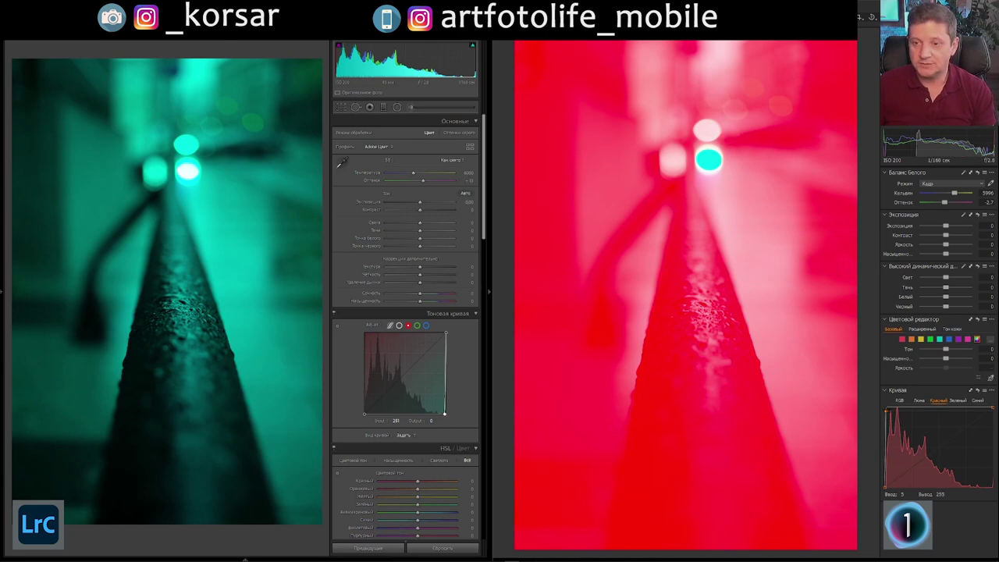
drag(887, 409, 993, 489)
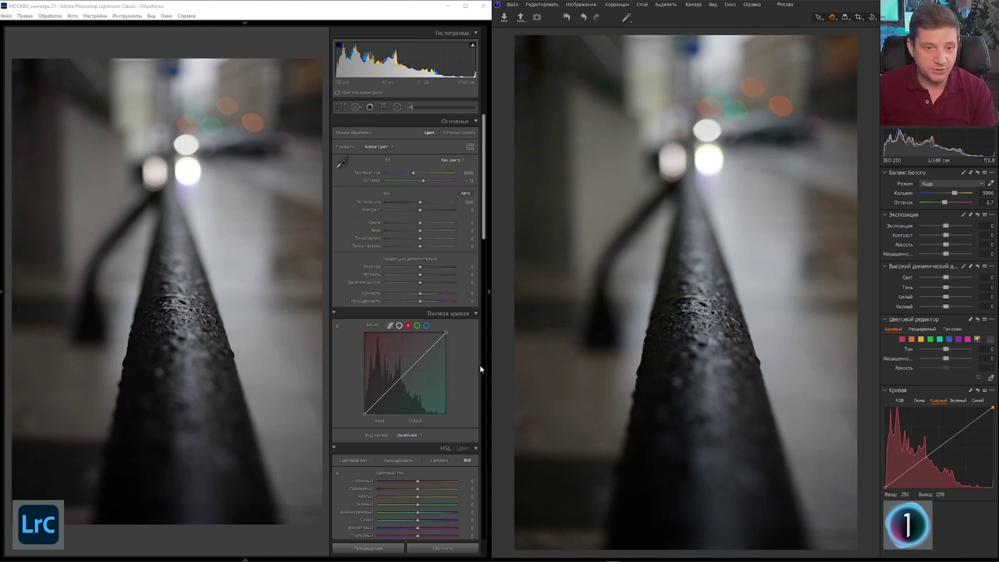
Tint the railing photo green, then magenta, by dragging green-channel curve endpoints in both programs.
click(418, 326)
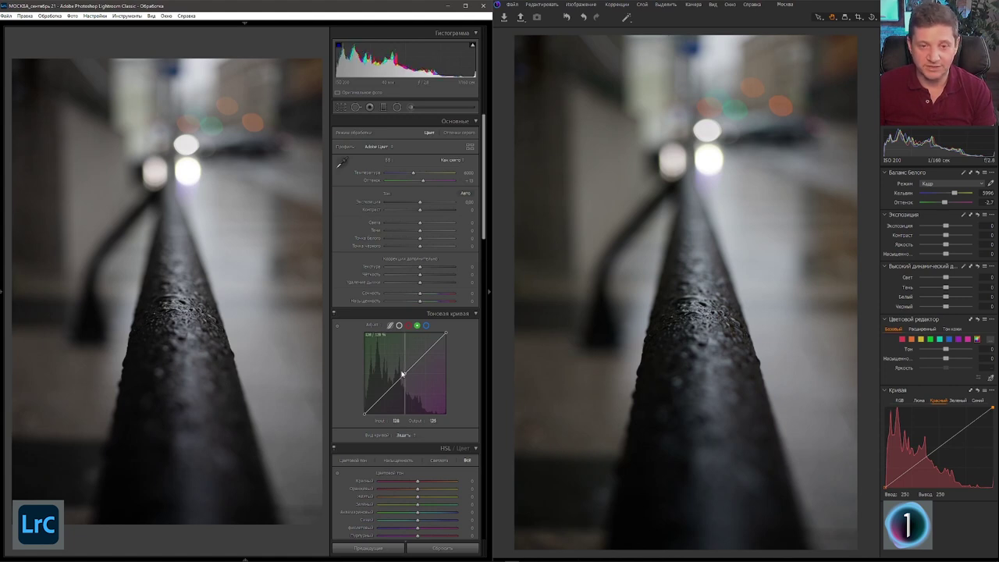
drag(405, 375, 365, 333)
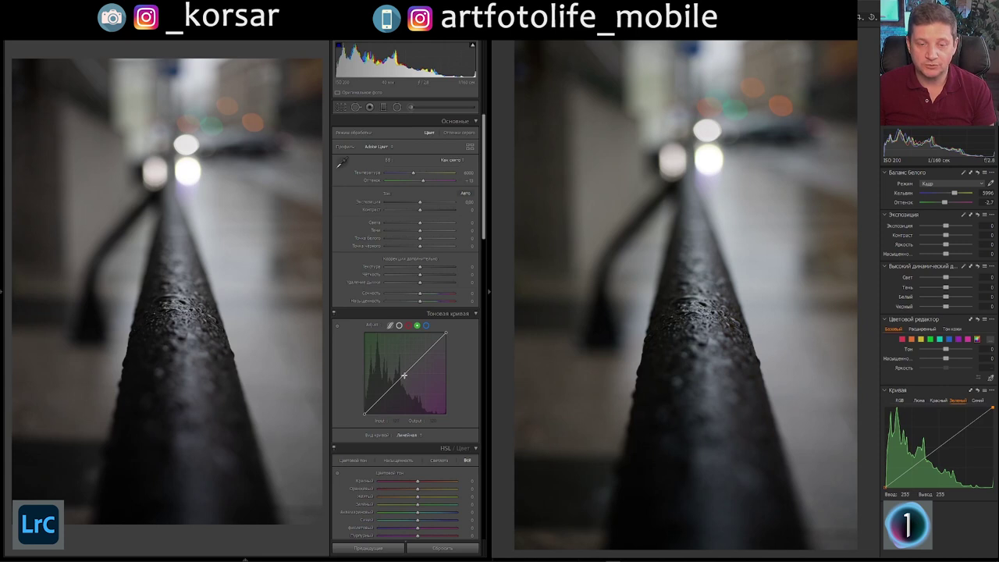
drag(445, 334, 445, 413)
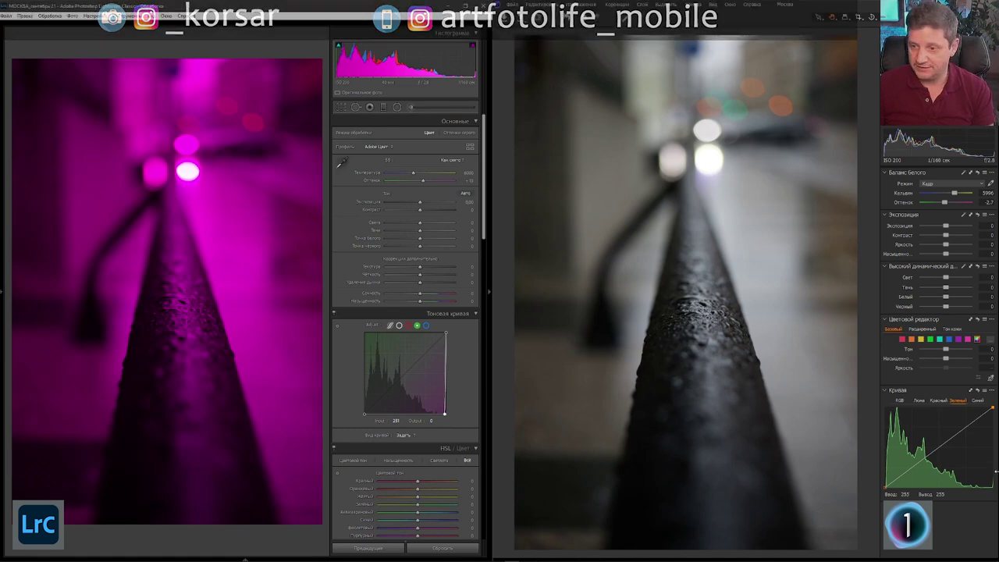
drag(991, 408, 991, 488)
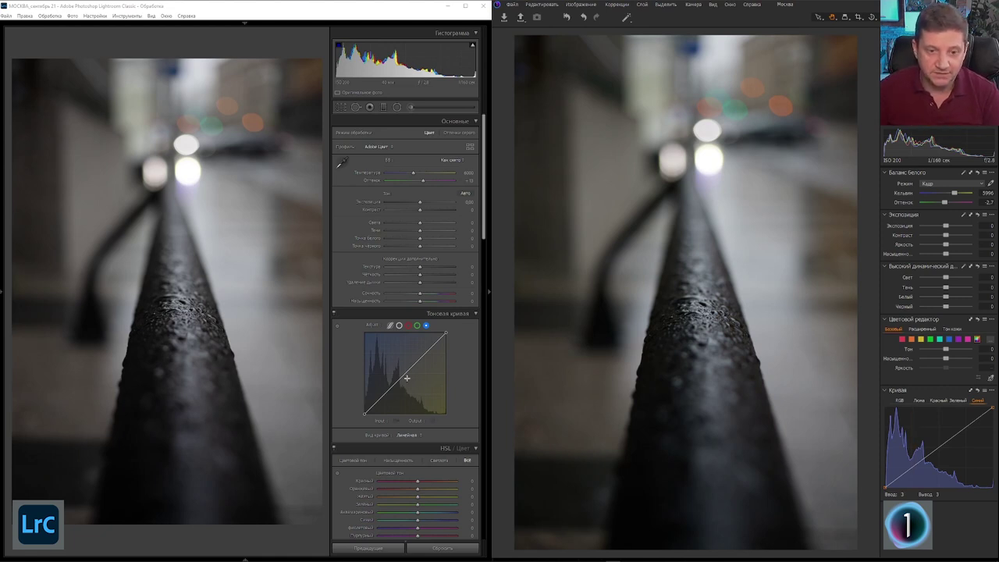
Lift Lightroom's blue black point to turn the railing photo blue, and adjust Capture One's curve.
drag(365, 414, 364, 334)
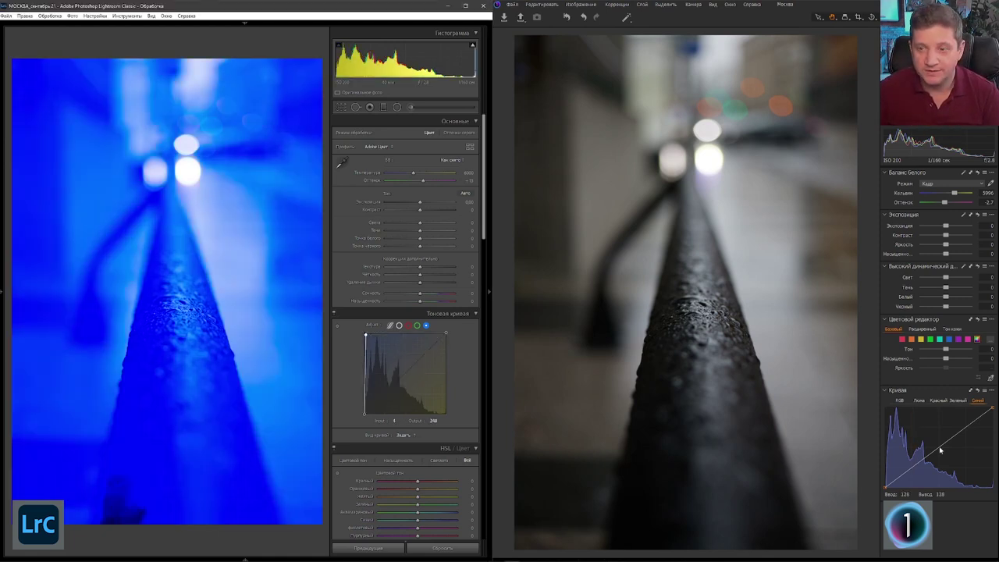
drag(940, 450, 897, 414)
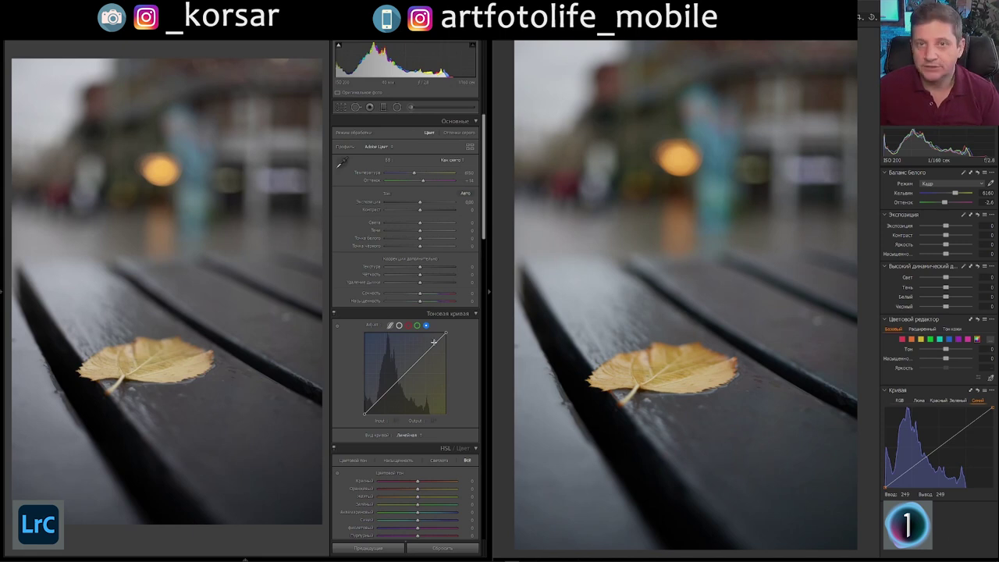
In Lightroom, blow out the leaf photo with the RGB curve, then ease it to moderate brightening.
click(400, 326)
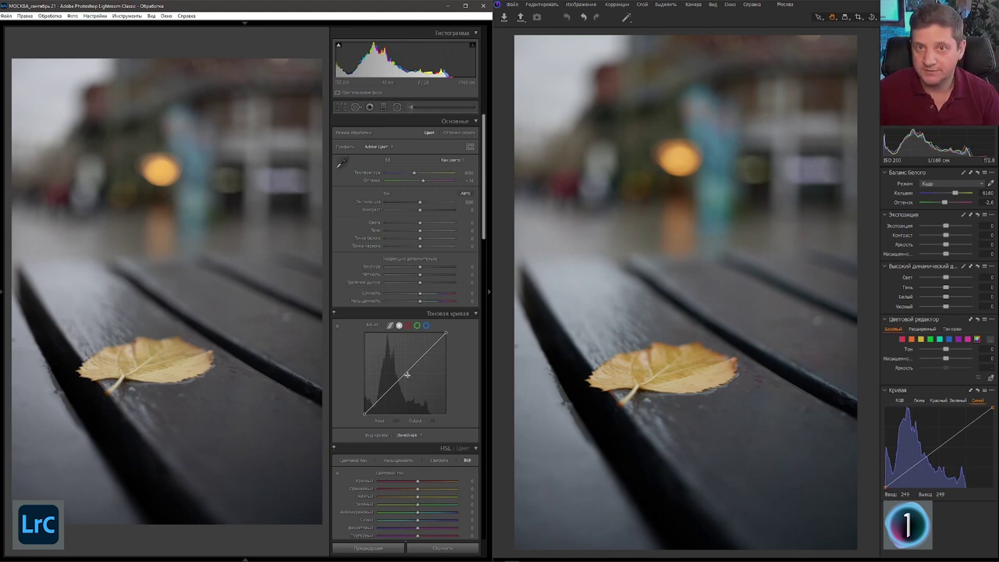
drag(407, 375, 364, 337)
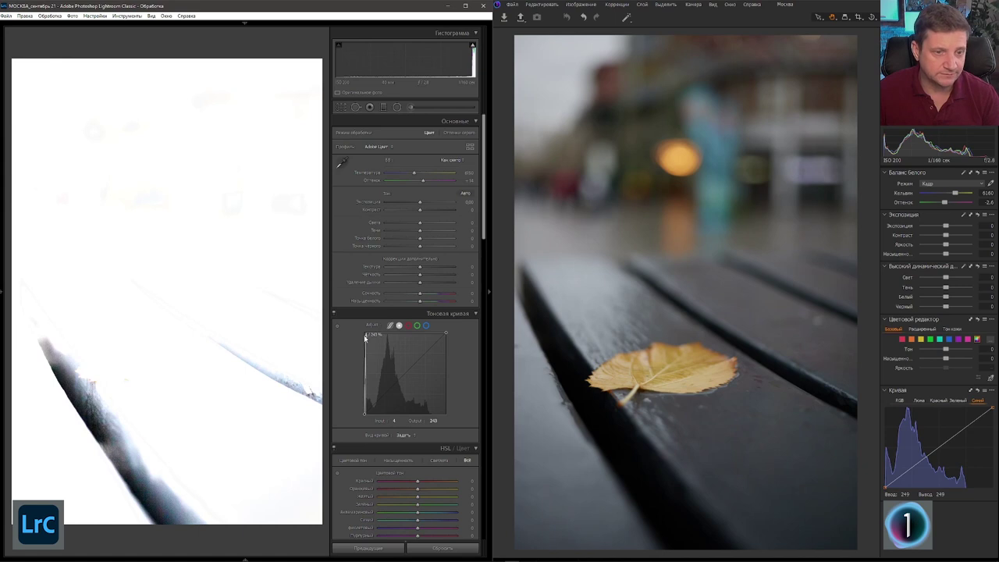
drag(364, 337, 395, 364)
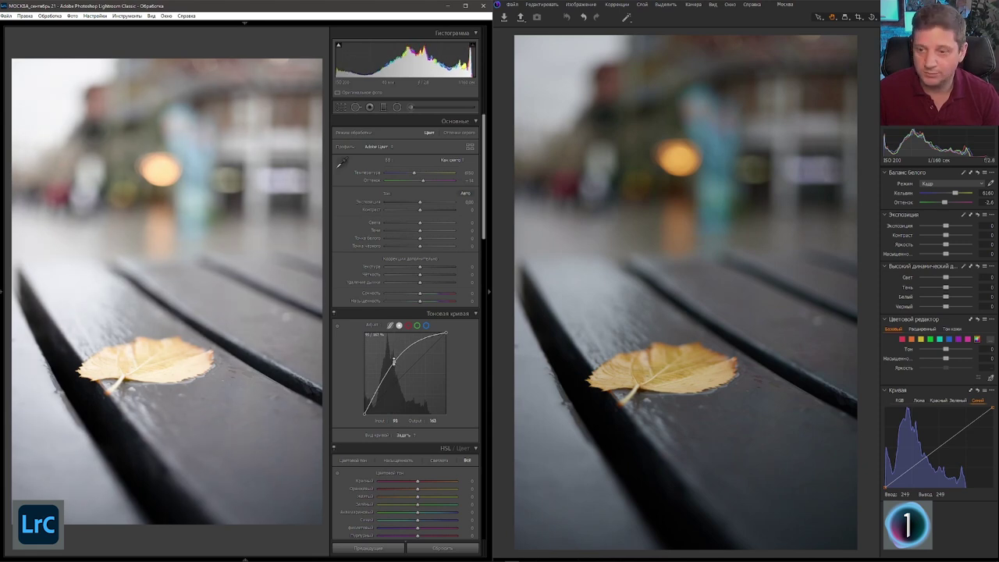
Brighten then darken the leaf photo with Capture One's RGB curve, and darken Lightroom's RGB curve too.
click(899, 400)
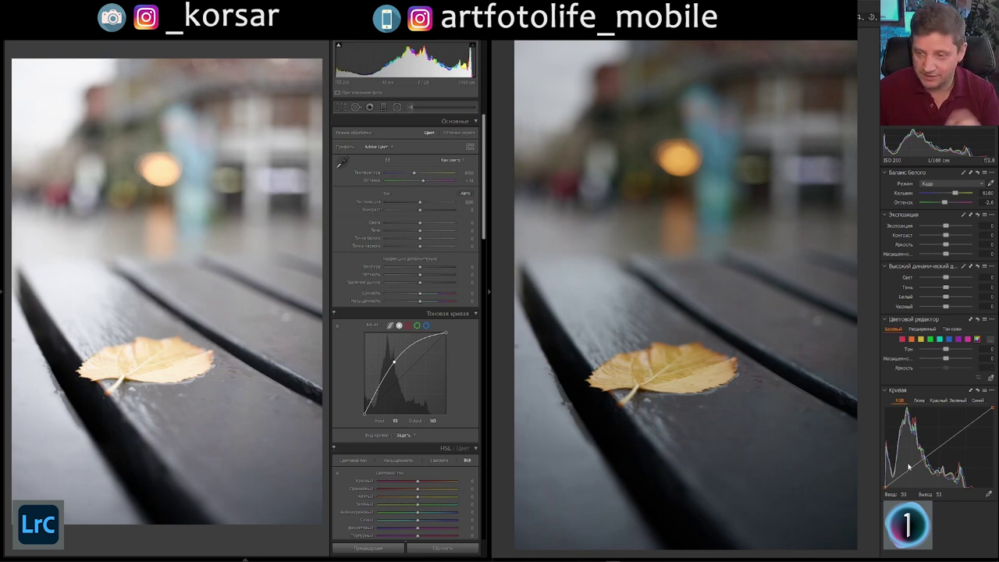
drag(939, 451, 923, 432)
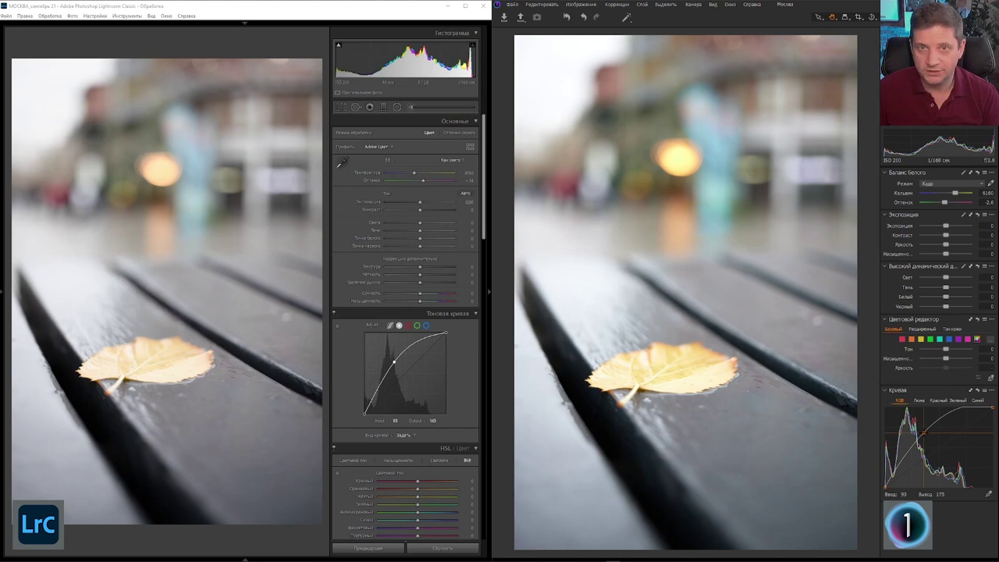
drag(923, 432, 951, 455)
drag(394, 362, 414, 383)
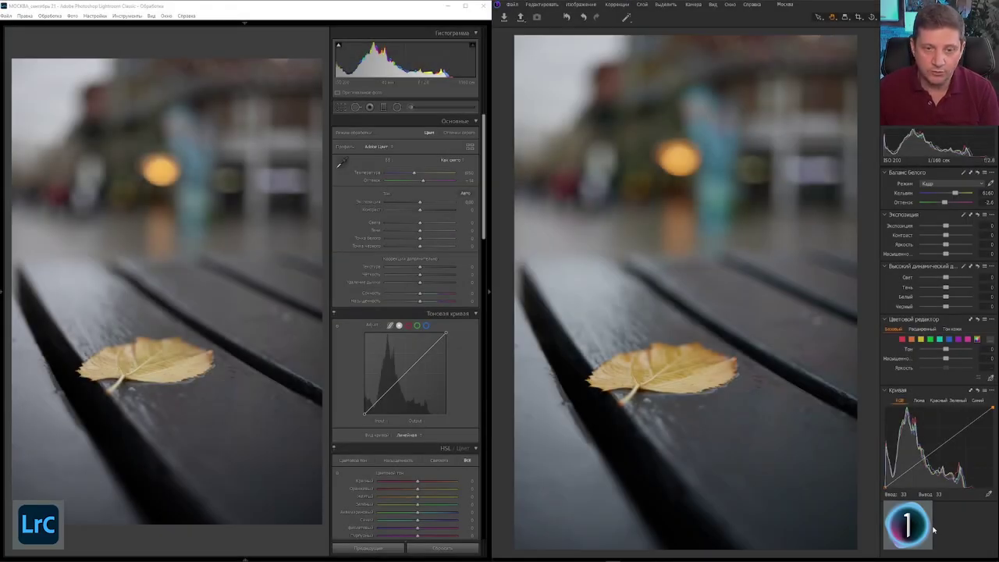
Bend Capture One's Luma curve and Lightroom's RGB curve down through a mid-tone point to darken the leaf photo.
click(919, 400)
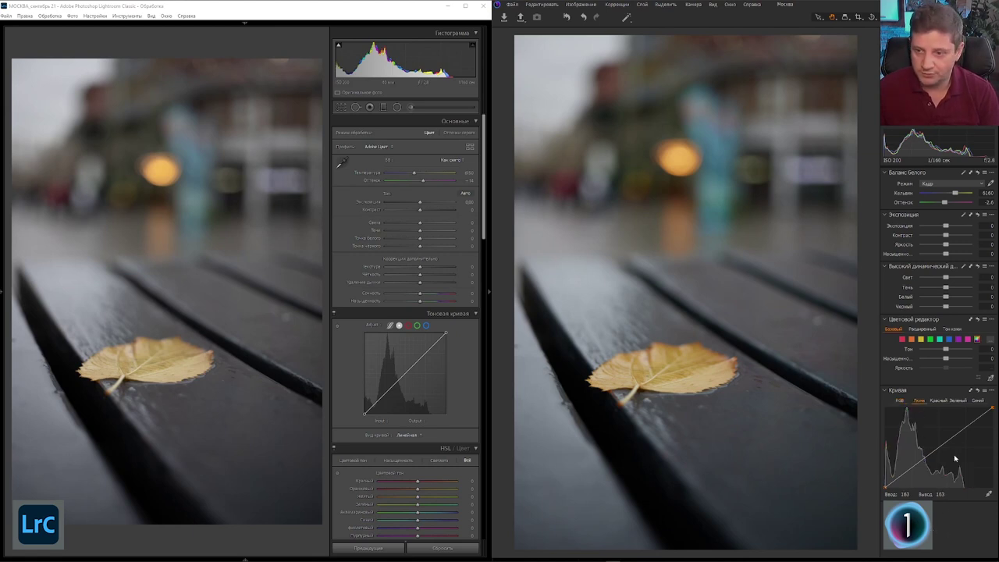
mouse_move(937, 451)
mouse_down()
mouse_move(925, 439)
mouse_move(945, 461)
mouse_up()
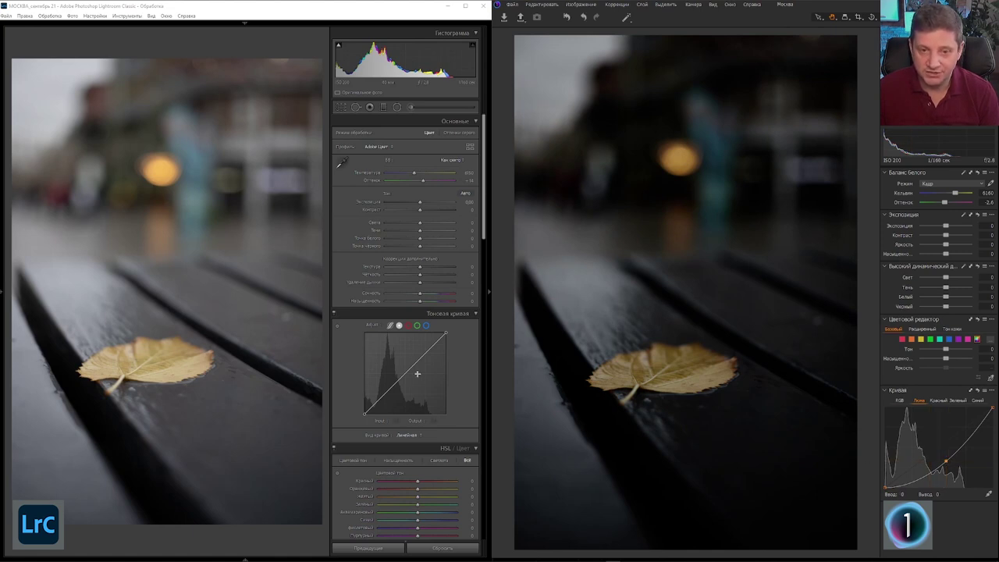
drag(411, 367, 416, 387)
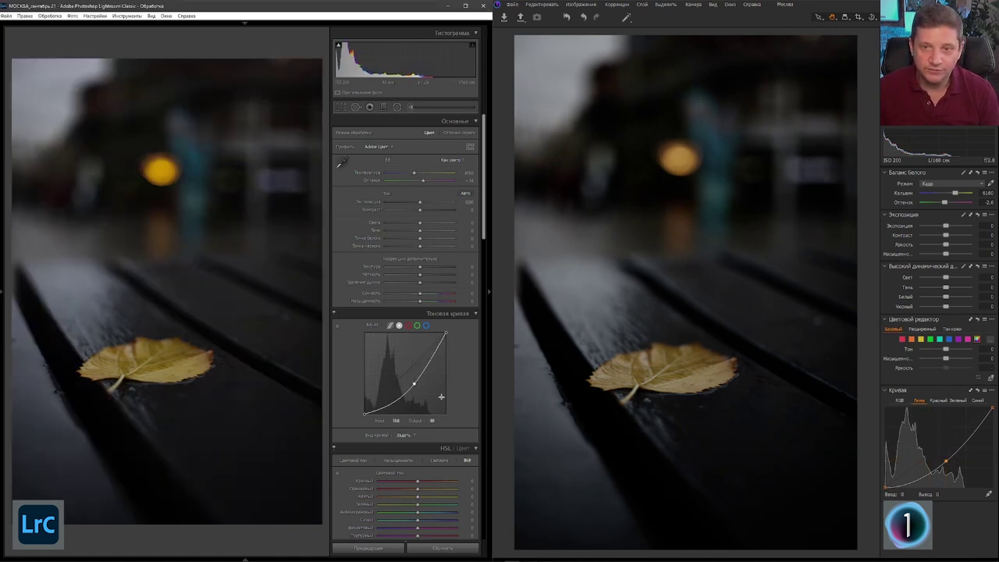